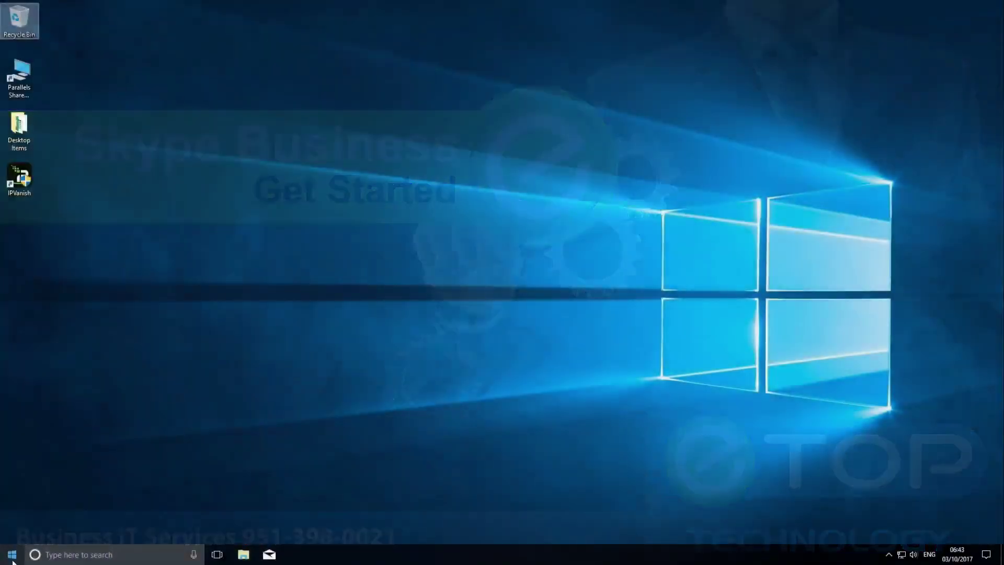
- Launch Skype for Business 2016 from the installed applications
{"action": "left_click", "coordinate": [13, 557]}
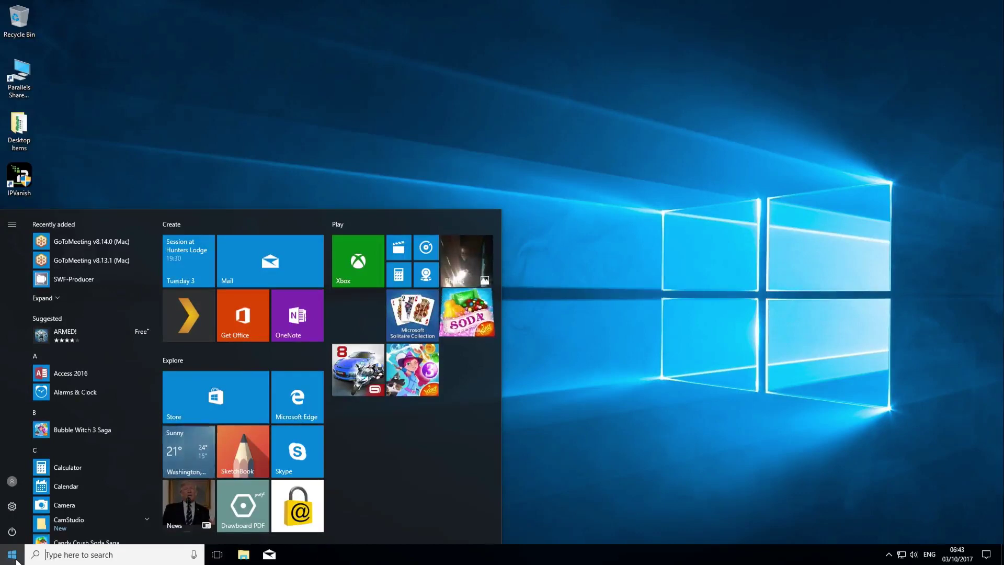
{"action": "left_click", "coordinate": [37, 365]}
{"action": "left_click", "coordinate": [84, 418]}
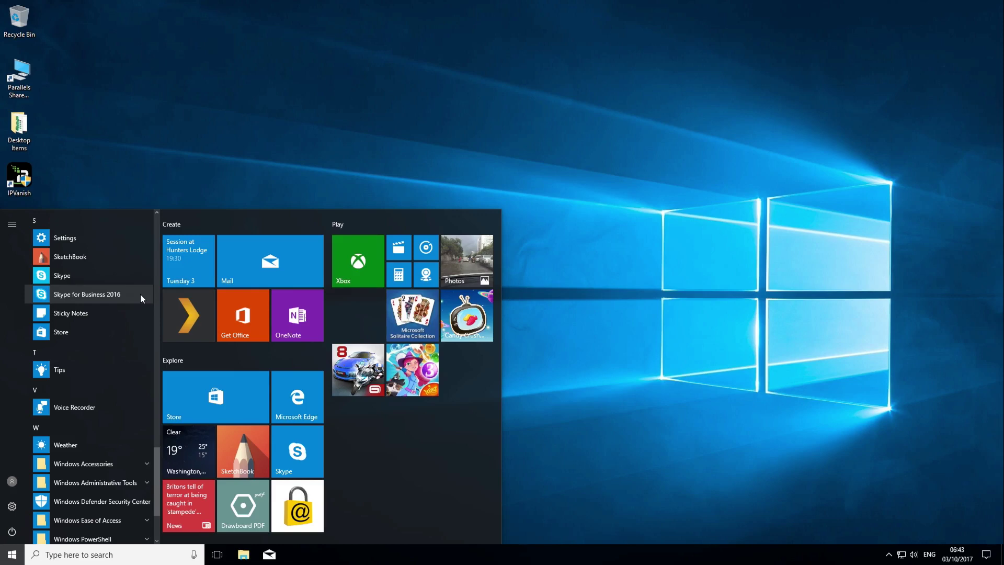
{"action": "left_click", "coordinate": [140, 294]}
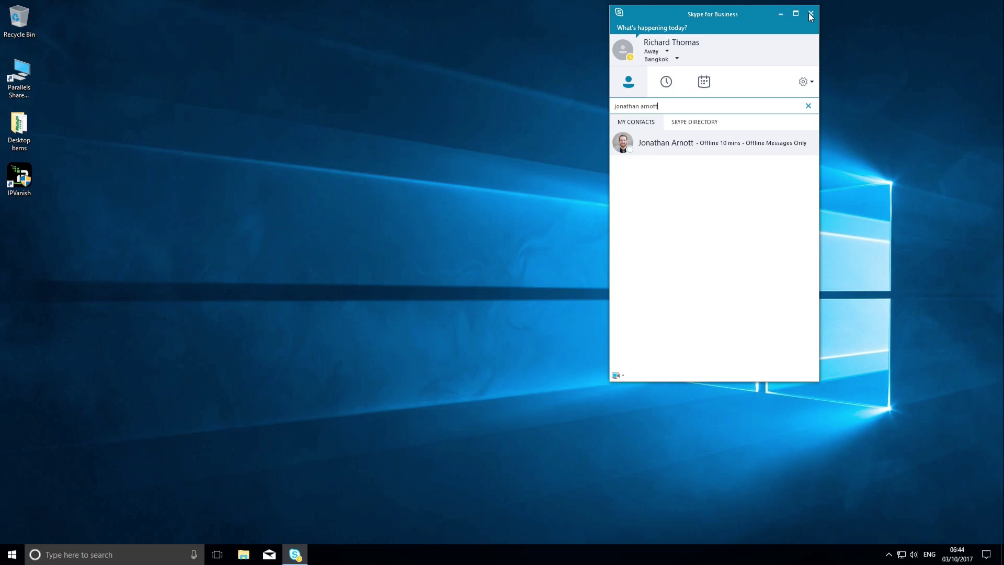
- Open the audio device settings to review the speaker, microphone and ringer configuration
{"action": "left_click", "coordinate": [811, 82]}
{"action": "left_click", "coordinate": [812, 82]}
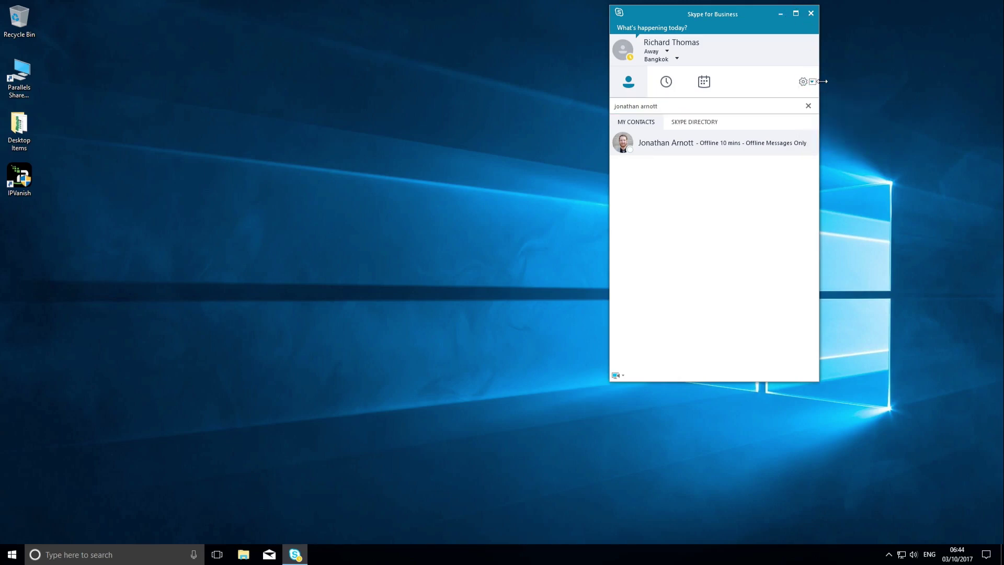
{"action": "left_click", "coordinate": [812, 81]}
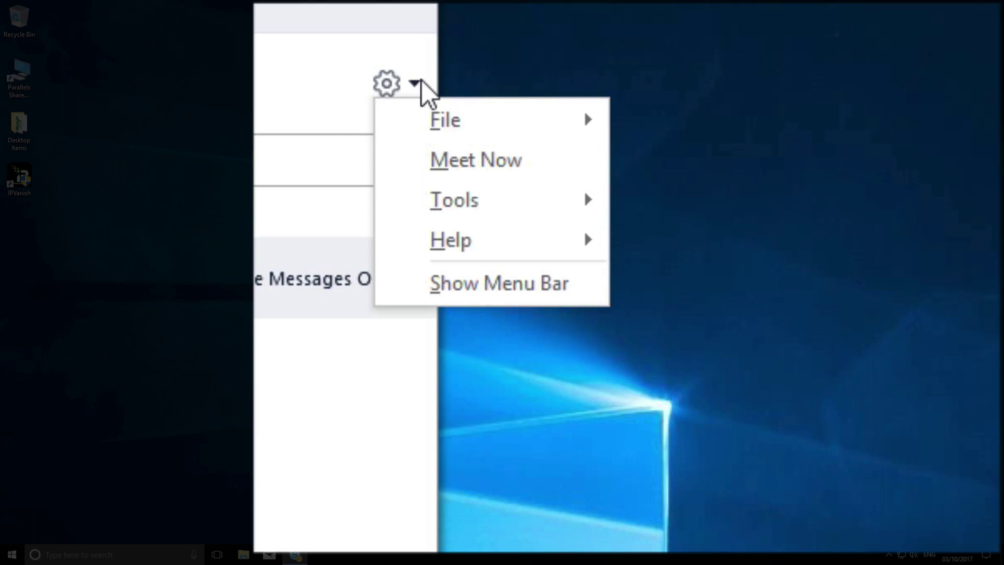
{"action": "mouse_move", "coordinate": [450, 201]}
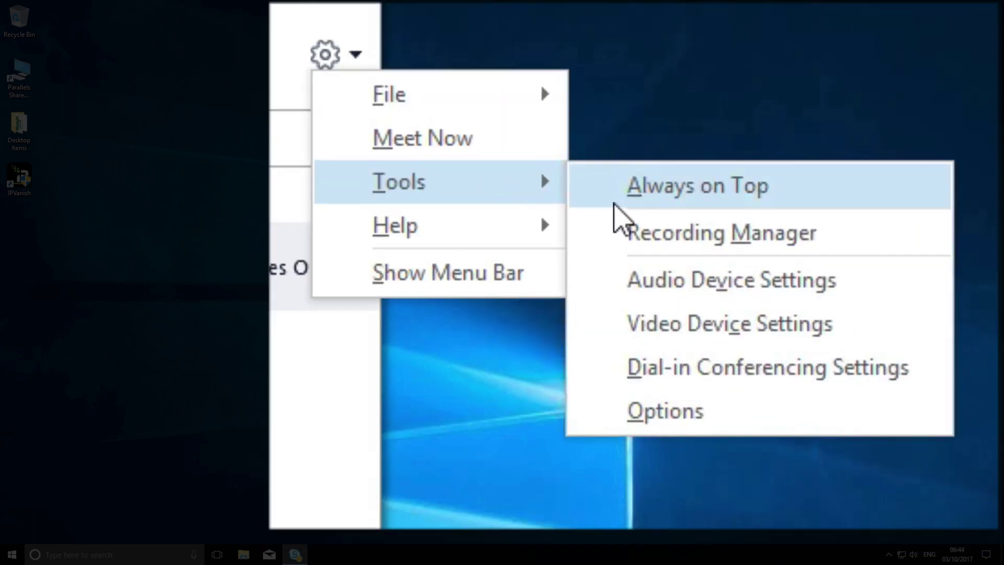
{"action": "left_click", "coordinate": [632, 285]}
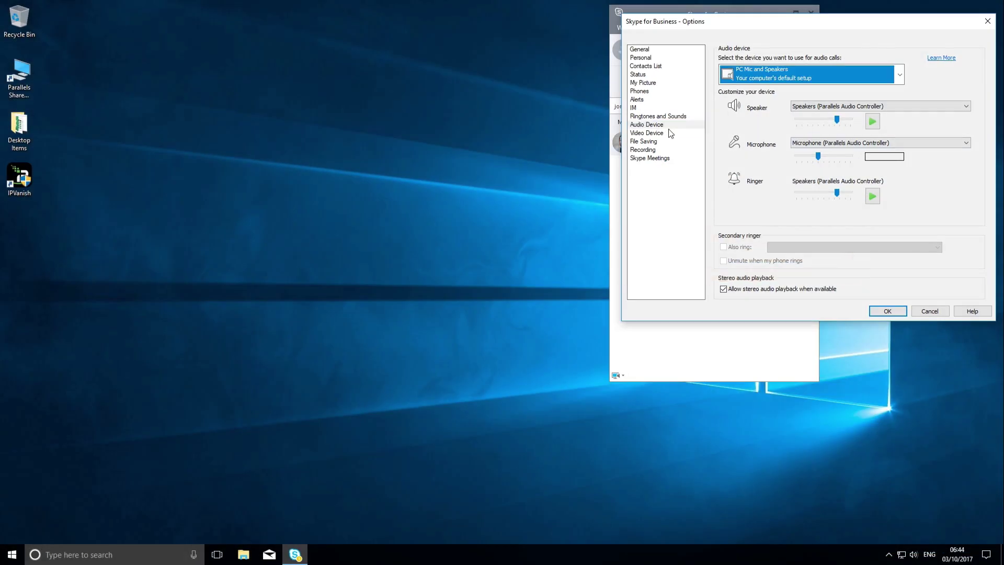
- Review the video device options and the camera's control properties, and accept both dialogs as they are
{"action": "left_click", "coordinate": [396, 218]}
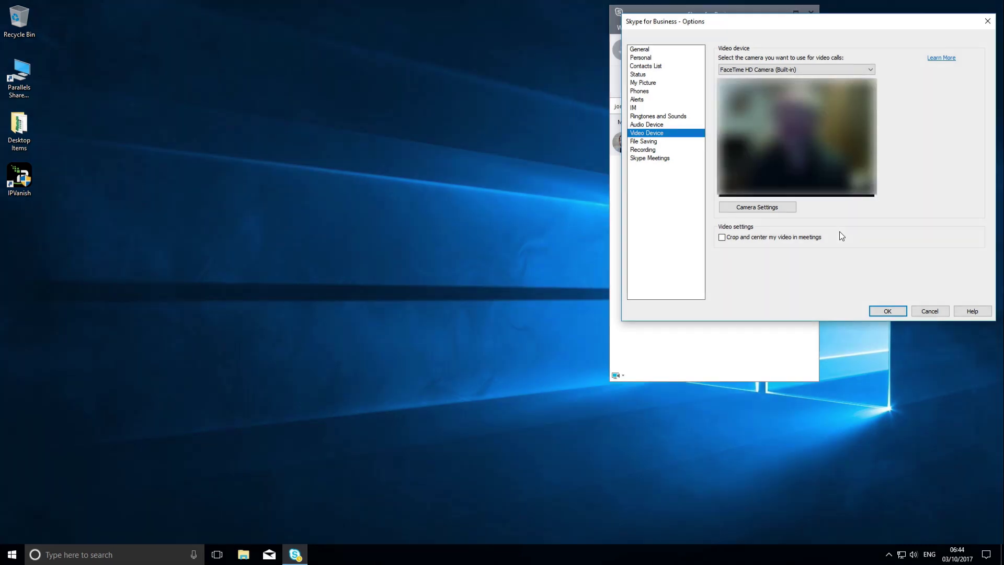
{"action": "left_click", "coordinate": [773, 208]}
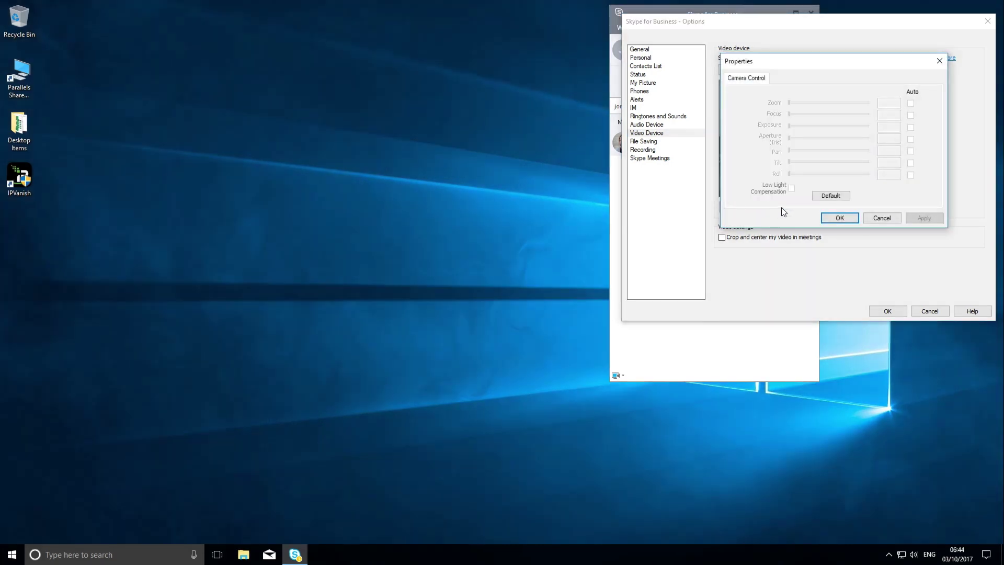
{"action": "left_click", "coordinate": [834, 217]}
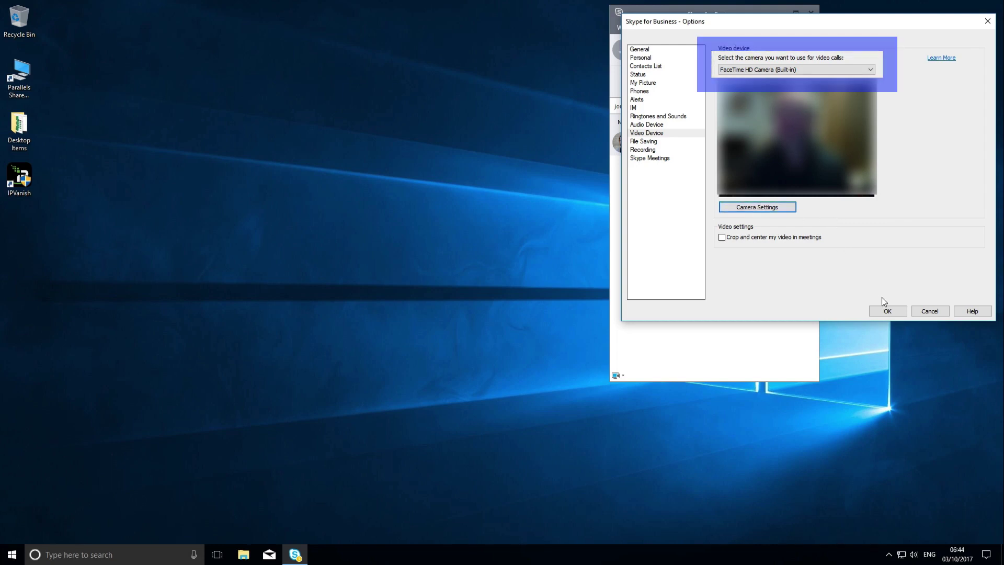
{"action": "left_click", "coordinate": [887, 311]}
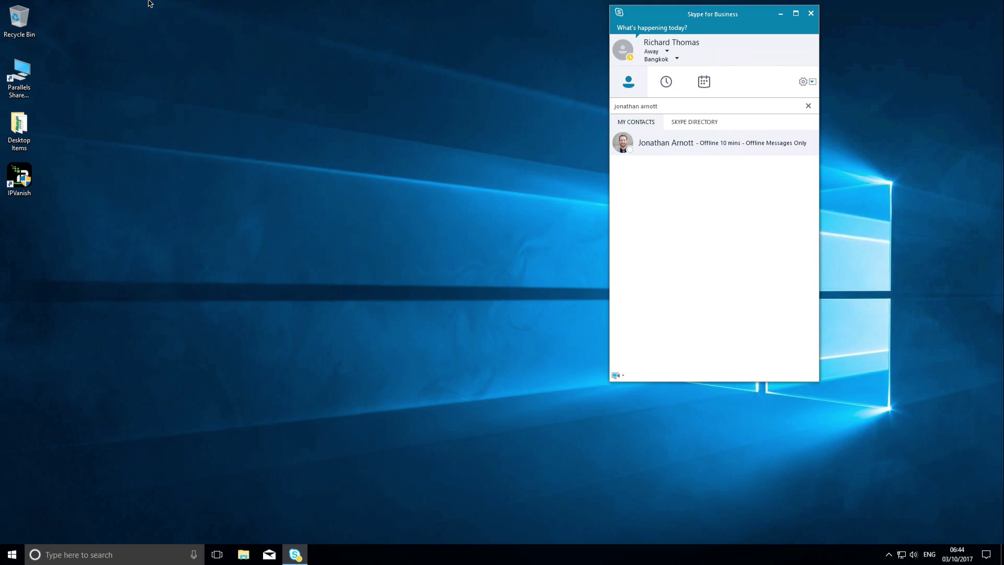
- Search Windows for "control", open Control Panel and bring up the audio device management under Hardware and Sound
{"action": "key", "text": "super"}
{"action": "type", "text": "c"}
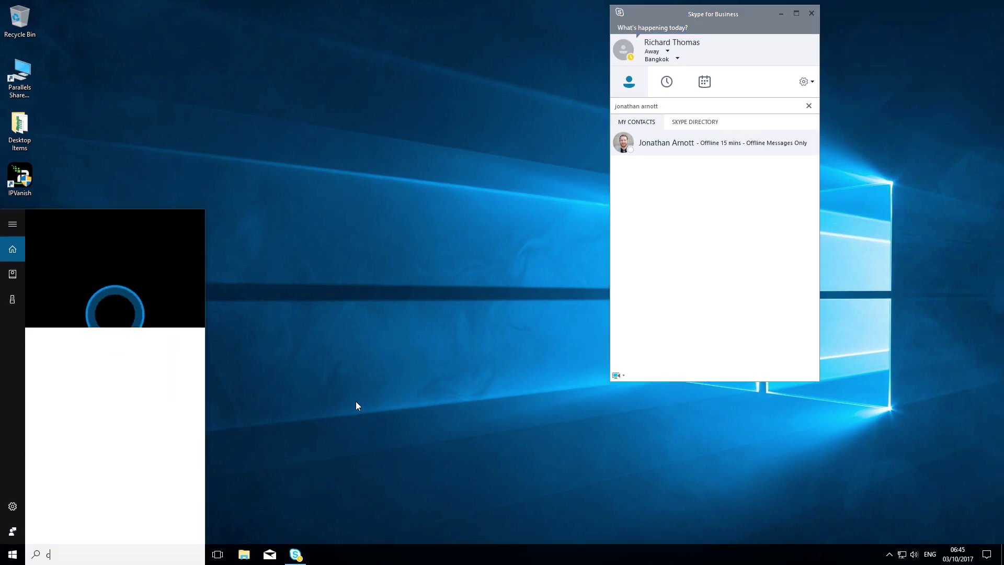
{"action": "type", "text": "ontrol"}
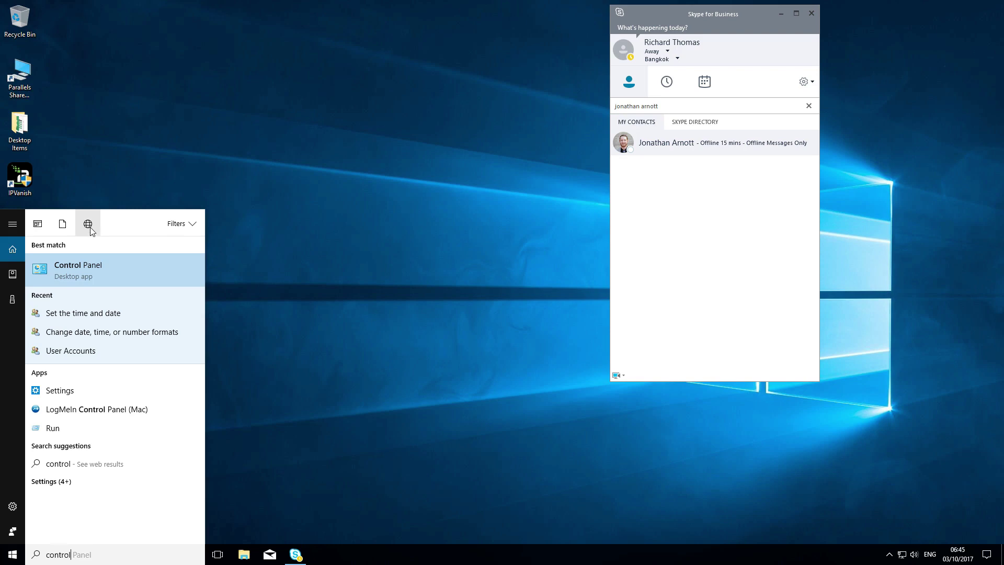
{"action": "left_click", "coordinate": [92, 275]}
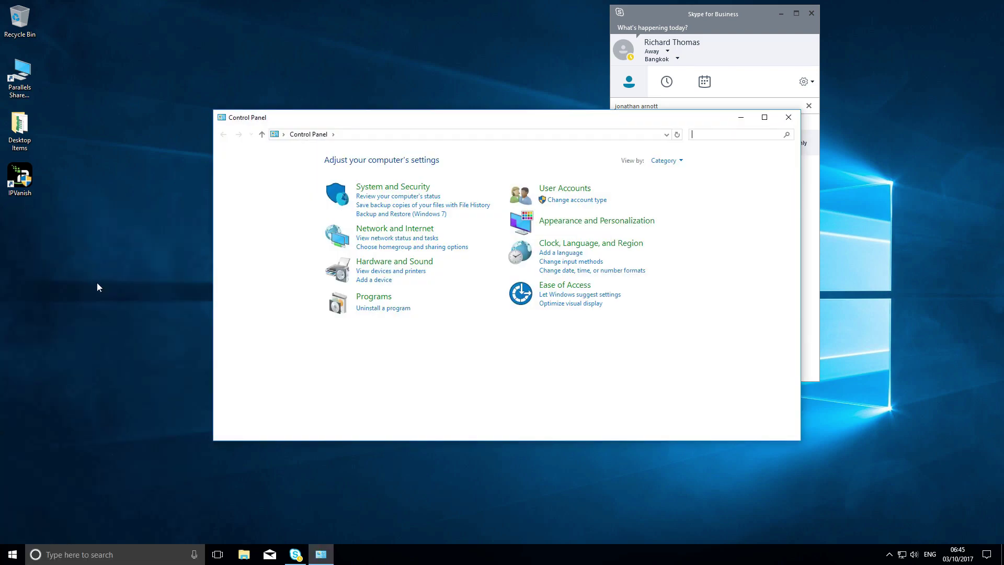
{"action": "left_click", "coordinate": [430, 265]}
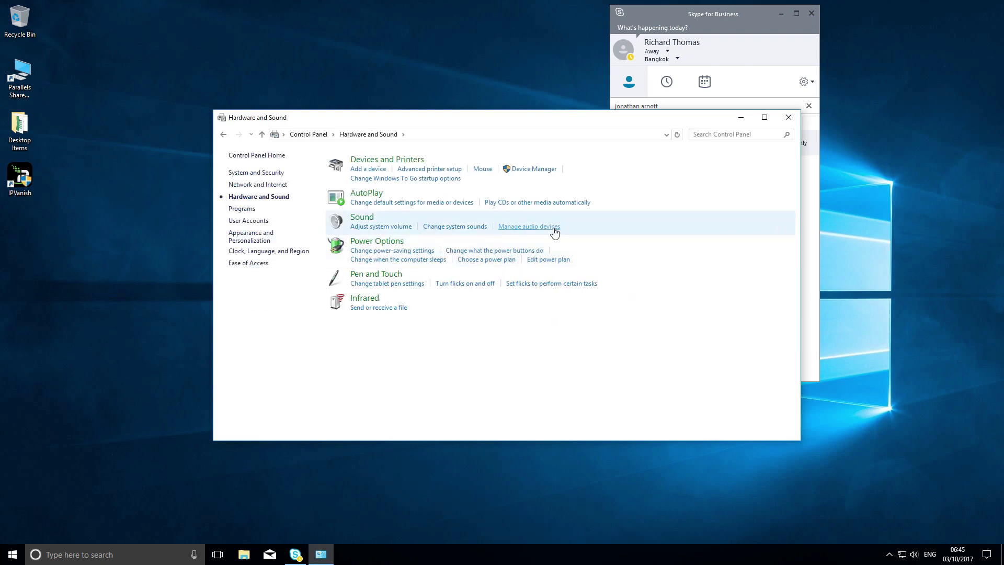
{"action": "left_click", "coordinate": [554, 227]}
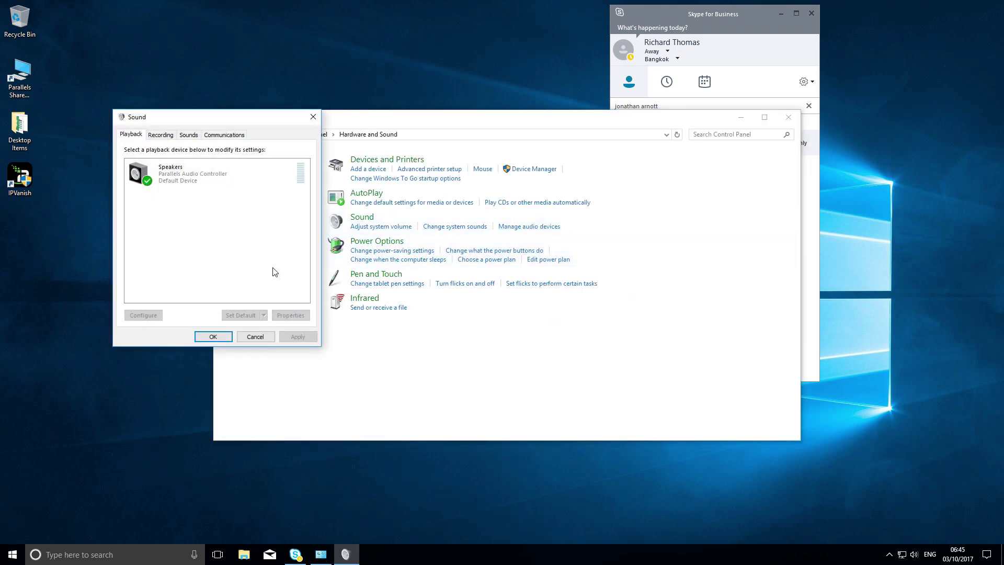
- Check the recording devices in the Sound dialog, accept it and close Control Panel
{"action": "left_click", "coordinate": [160, 135]}
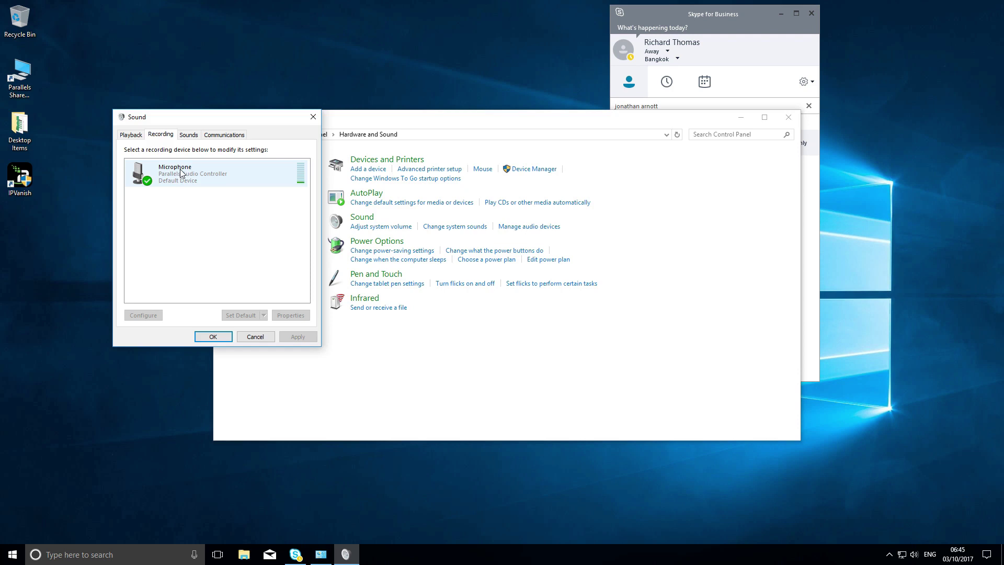
{"action": "left_click", "coordinate": [208, 336]}
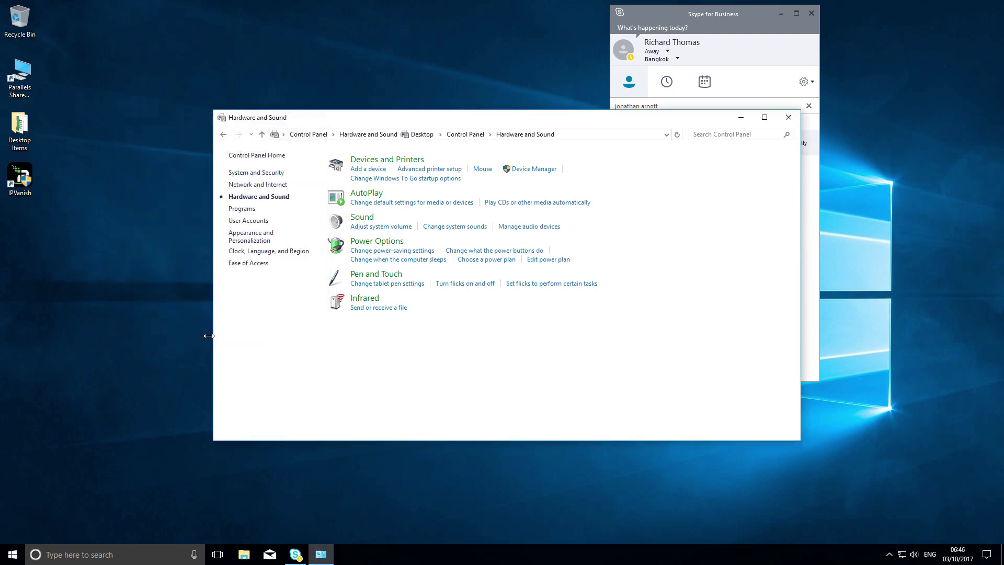
{"action": "left_click", "coordinate": [788, 117]}
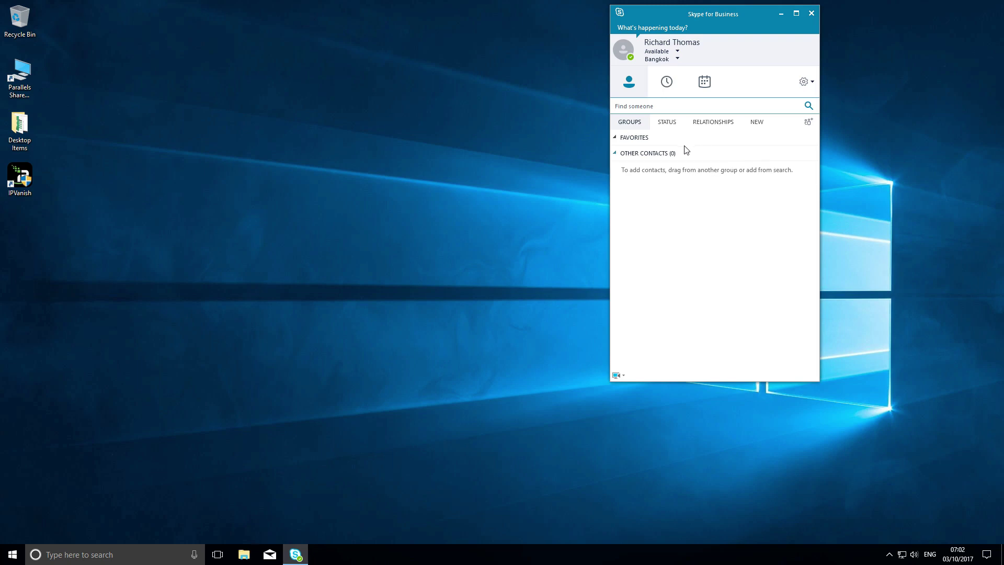
- Search the contacts for the colleague's first name and open a conversation with the matching person
{"action": "type", "text": "jonathan"}
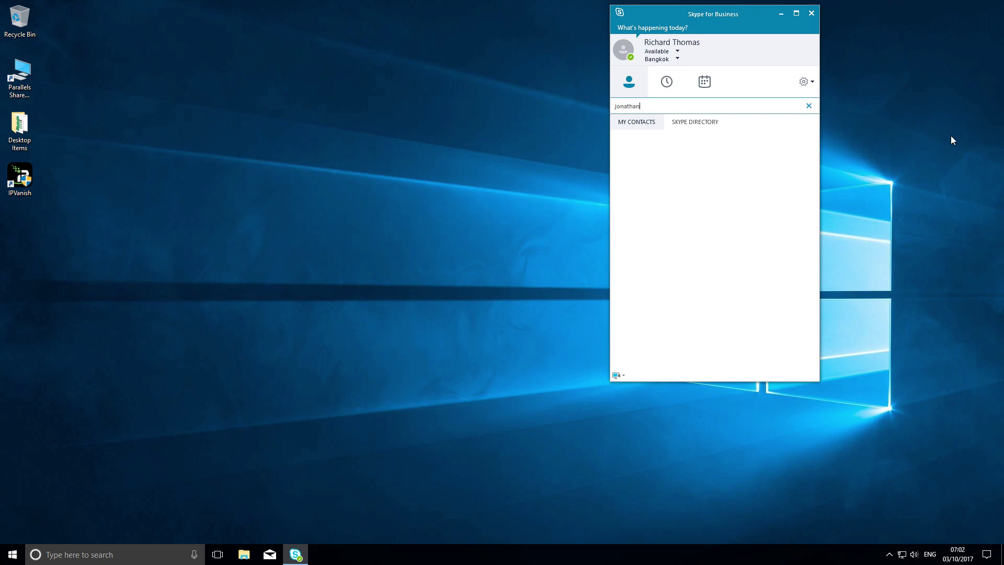
{"action": "left_click", "coordinate": [661, 141]}
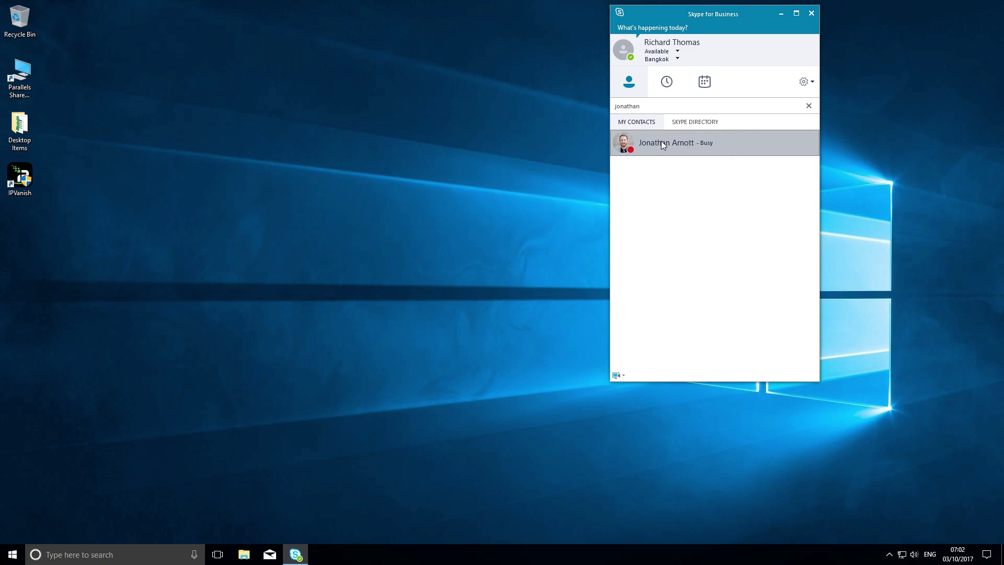
{"action": "double_click", "coordinate": [661, 141]}
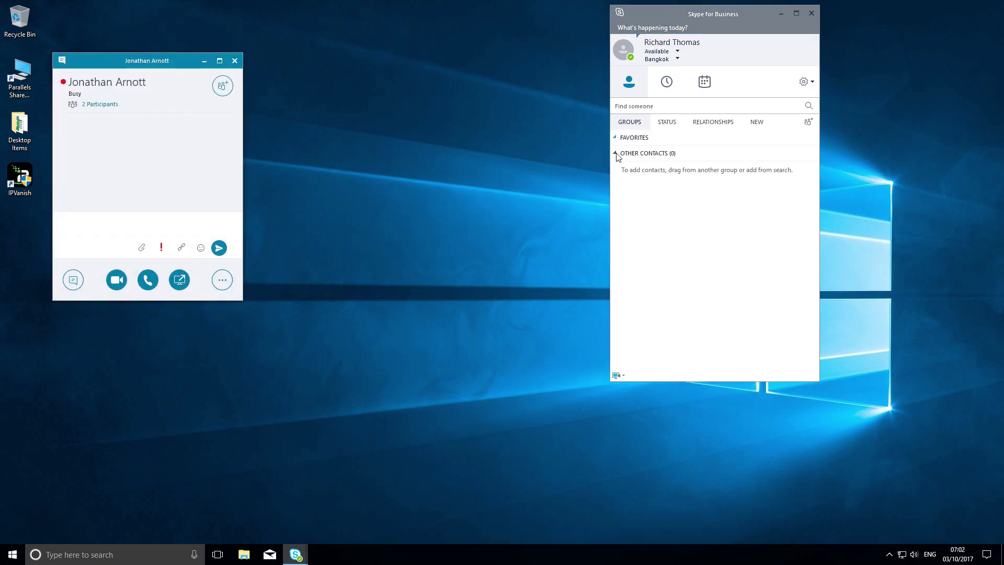
- Send the contact a greeting by first name followed by "Are you available for a quick chat?", and start a video call
{"action": "type", "text": "Hi Jonathan.  Are you availabl"}
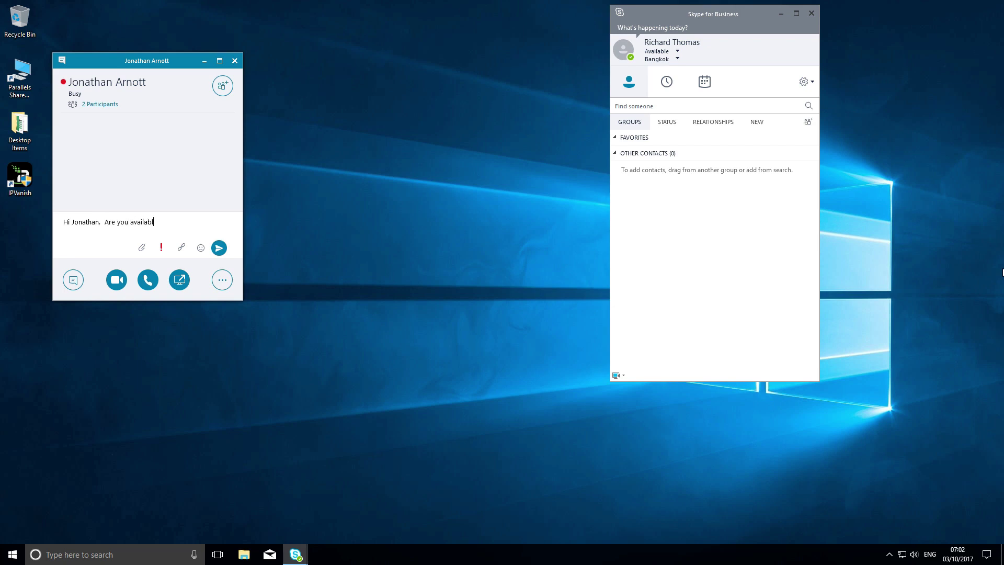
{"action": "type", "text": "e for a quick chat?"}
{"action": "key", "text": "Return"}
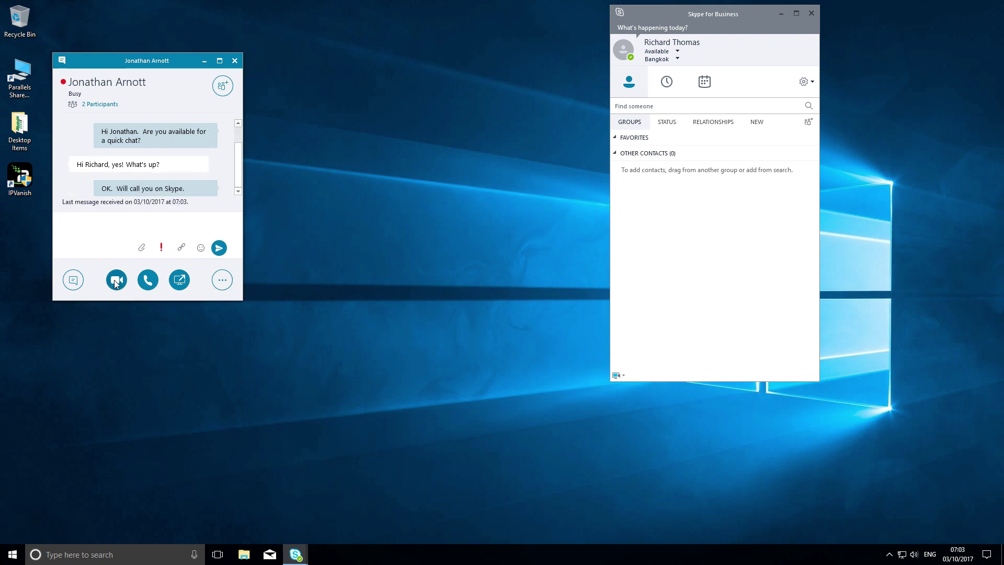
{"action": "mouse_move", "coordinate": [116, 281]}
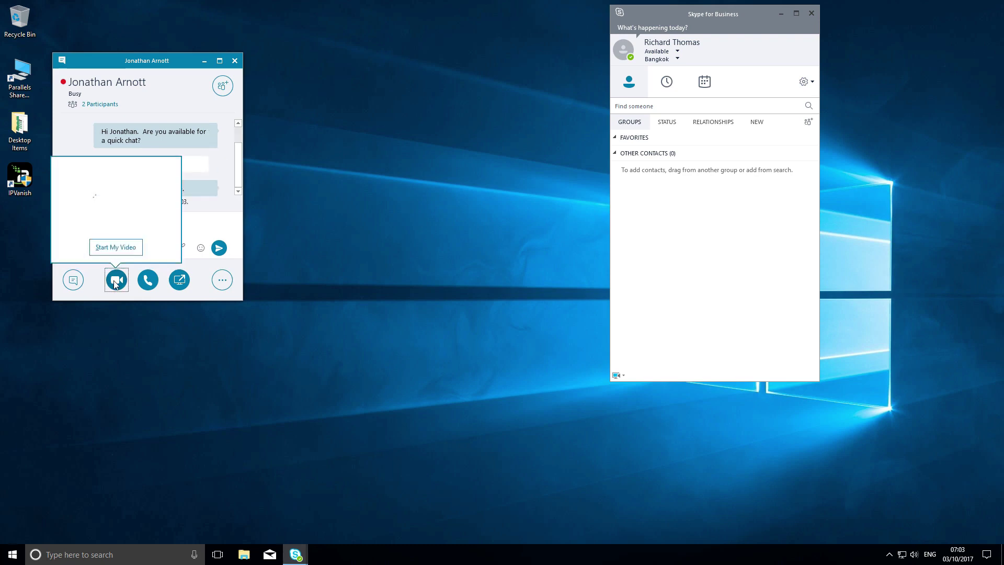
{"action": "left_click", "coordinate": [119, 247]}
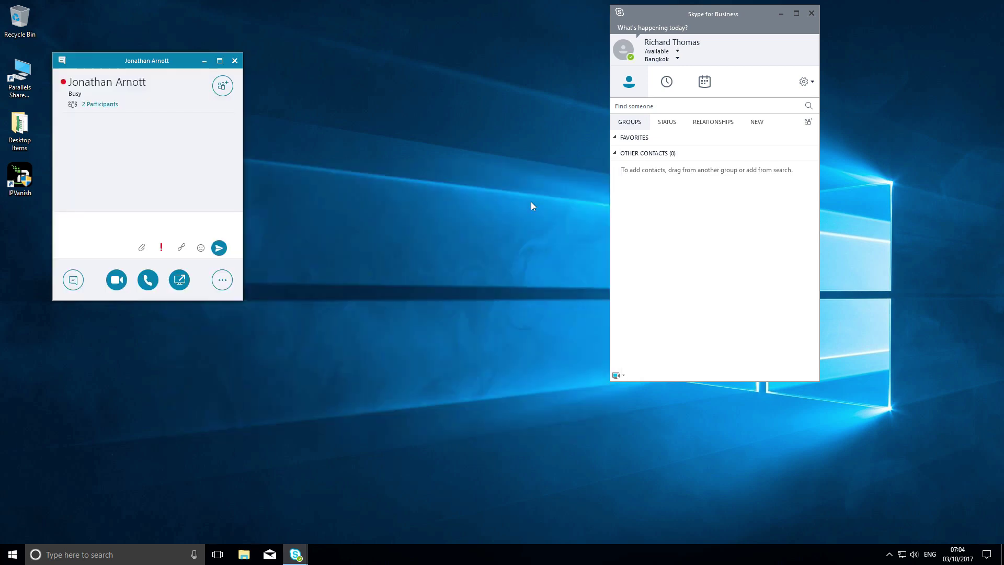
- Send the contact the message "OK, if you can call me back" and close the conversation window
{"action": "type", "text": "OK, if you can call "}
{"action": "type", "text": "me back"}
{"action": "key", "text": "Return"}
{"action": "key", "text": "alt+F4"}
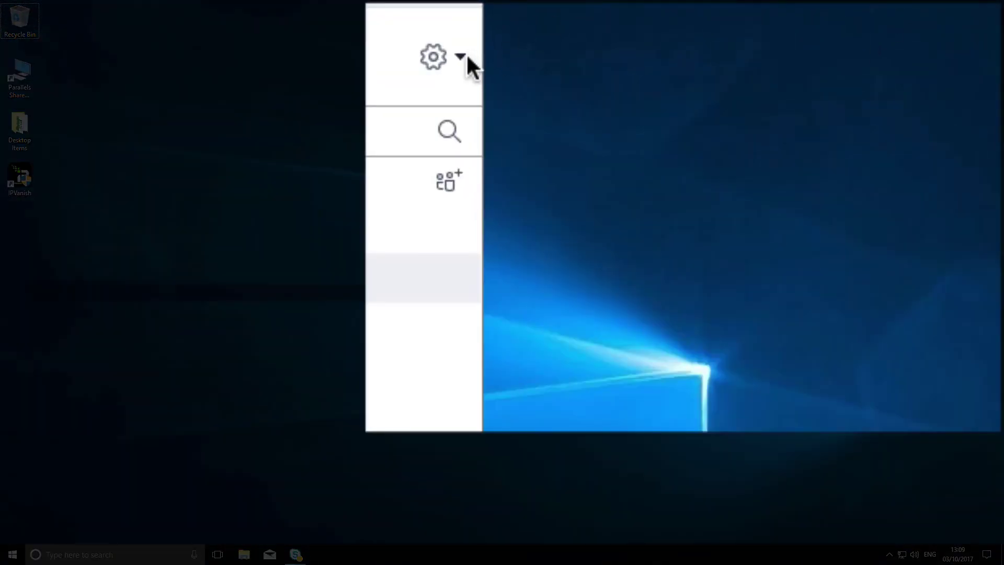
- Show the Help choices in the Skype for Business options
{"action": "left_click", "coordinate": [460, 57]}
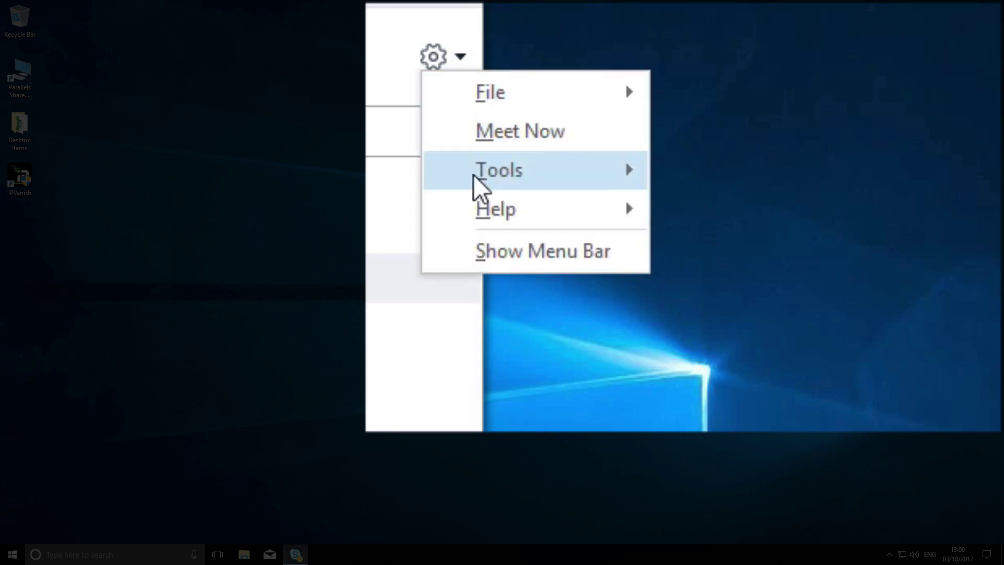
{"action": "mouse_move", "coordinate": [474, 208]}
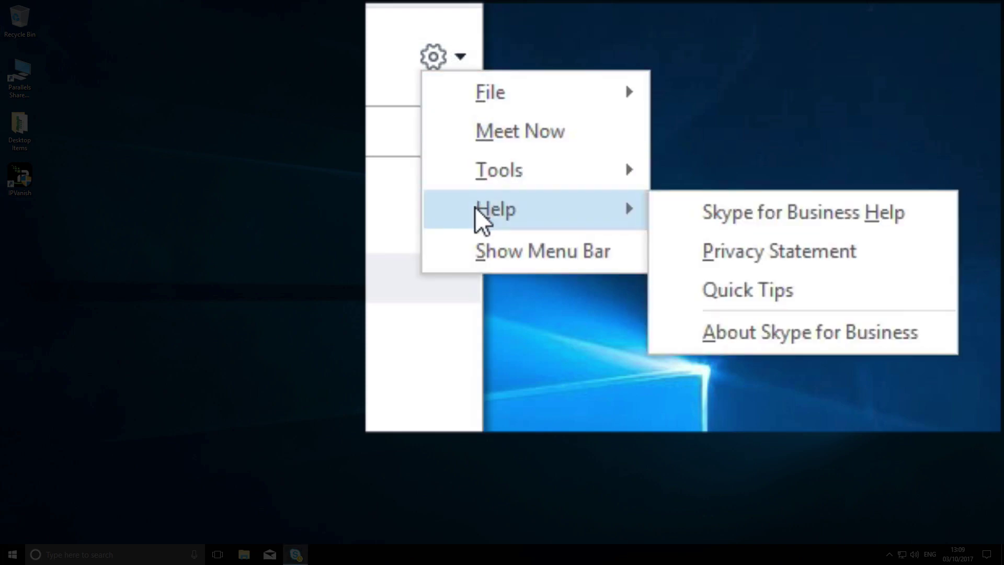